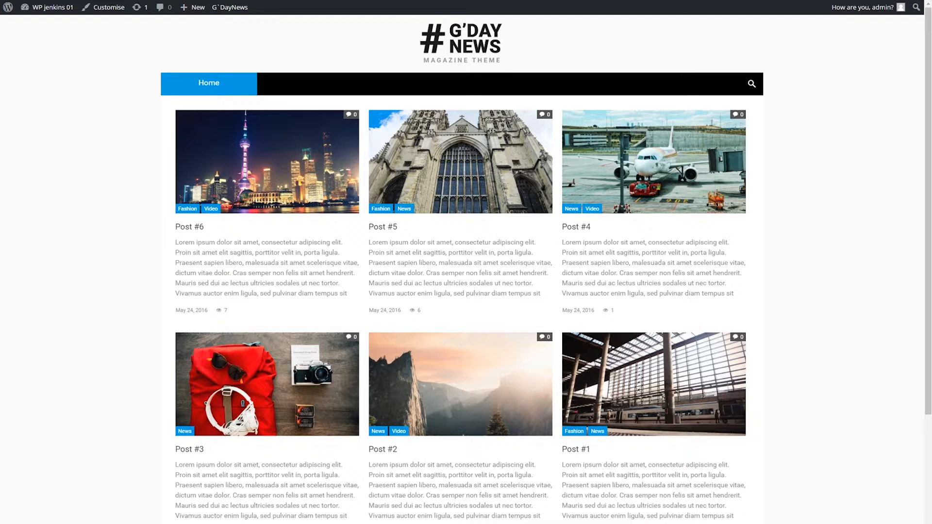
- Create a new Search/Archive/Tags/Author preset named "Category Default" in the G'DayNews theme's Posts Settings
mouse_move(227, 7)
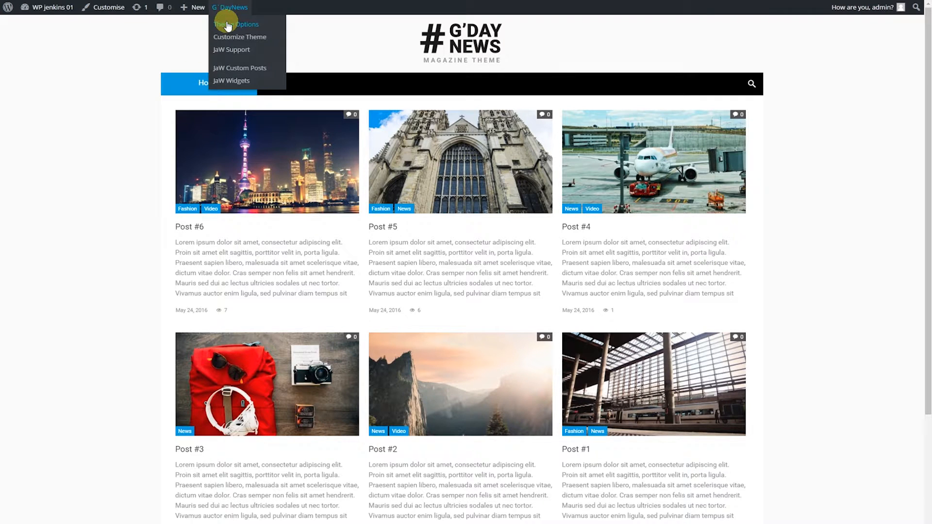
click(226, 24)
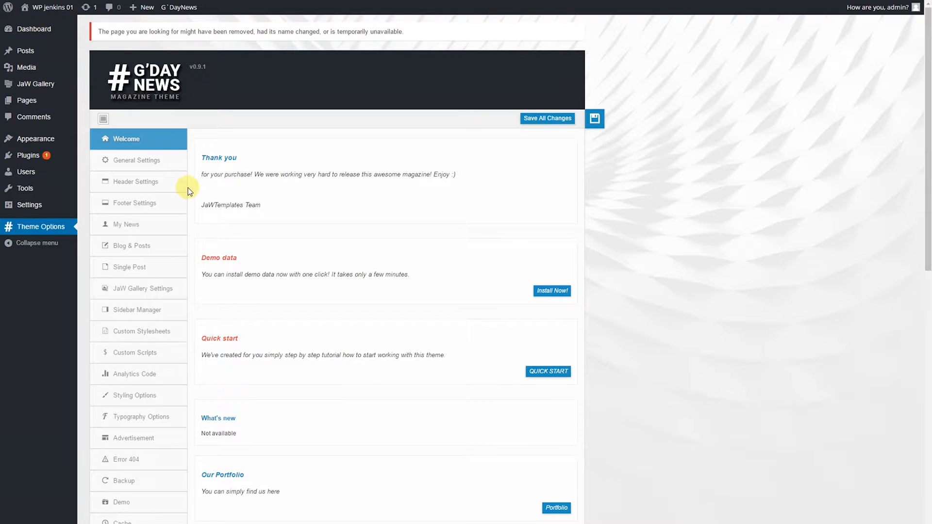
click(156, 245)
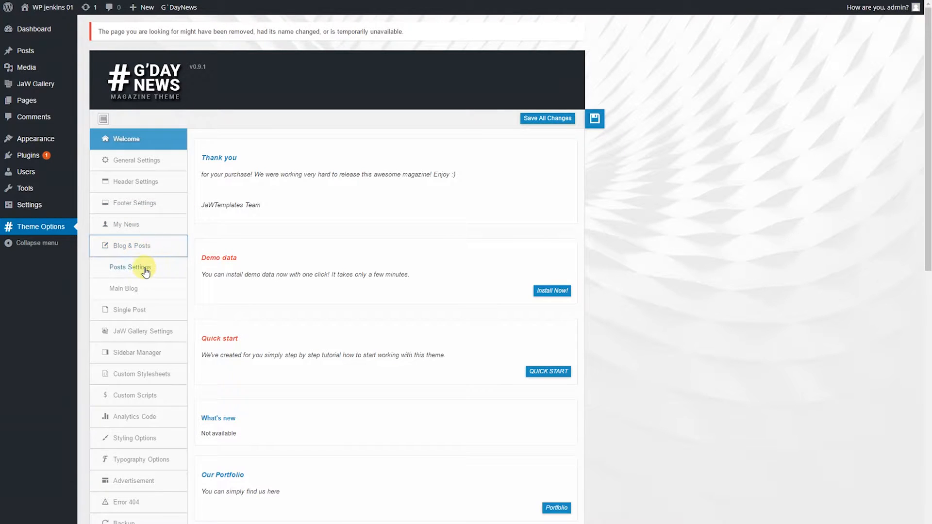
click(147, 268)
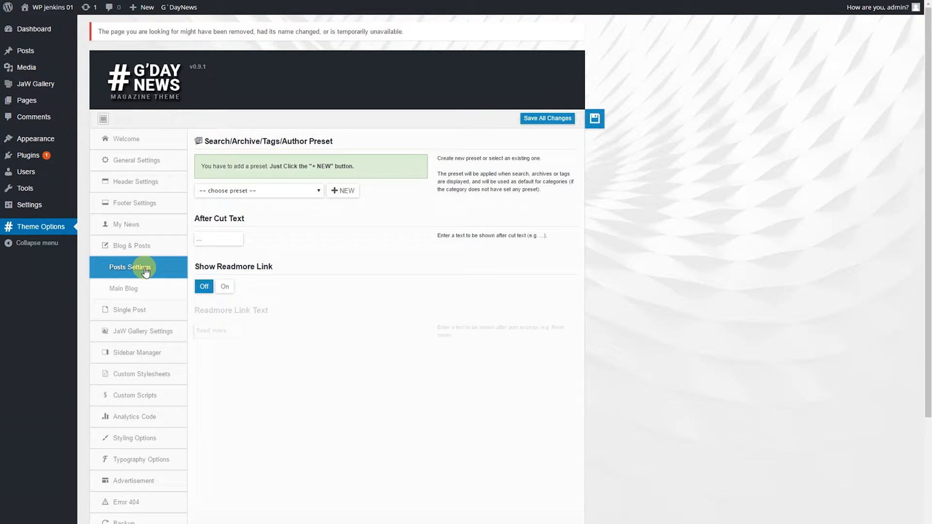
click(341, 194)
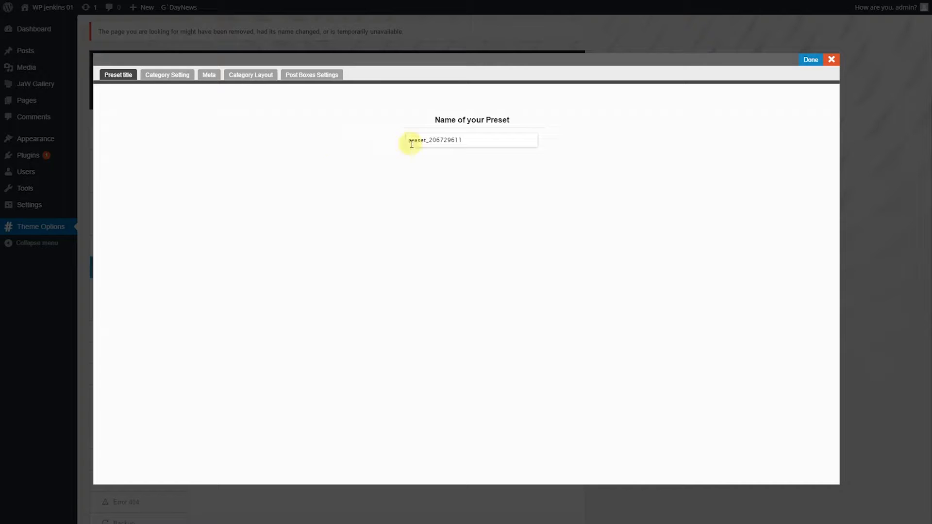
drag(479, 141, 370, 143)
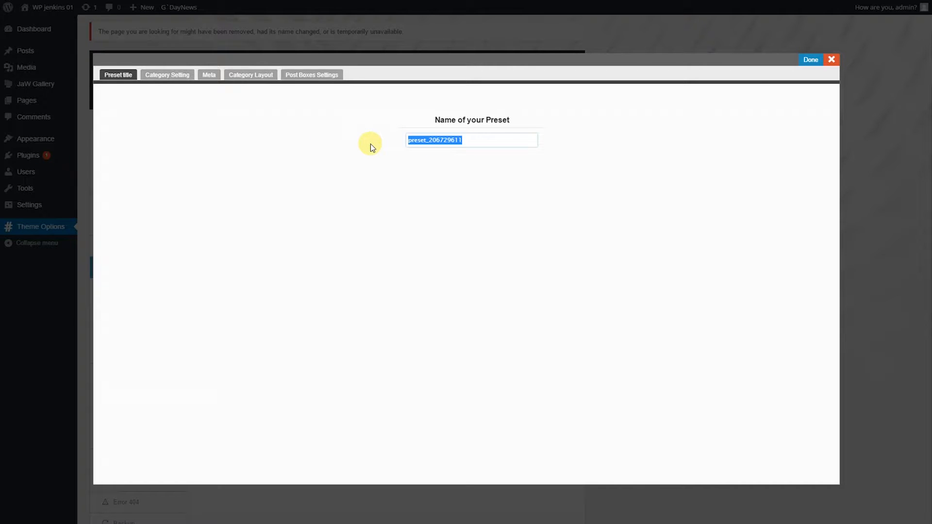
text(Category Default)
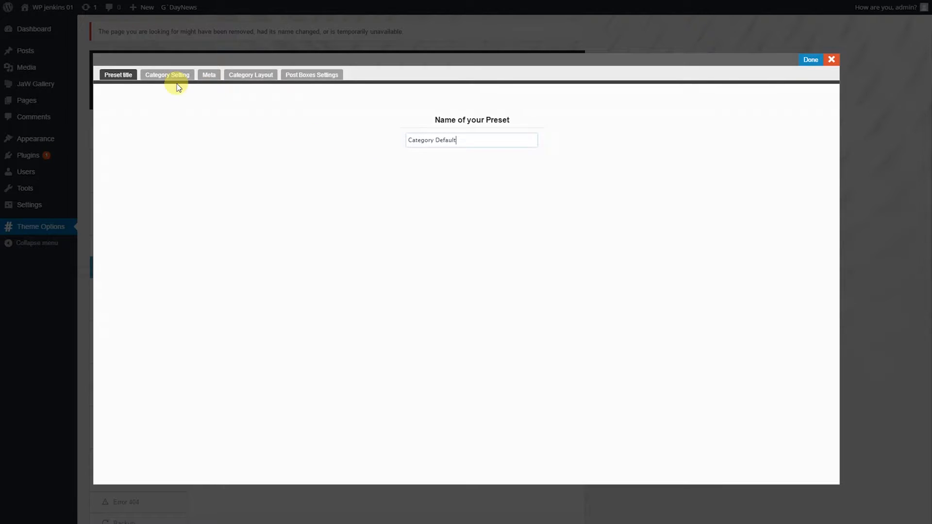
- Set the new preset's pagination style to infinite
click(176, 83)
click(163, 122)
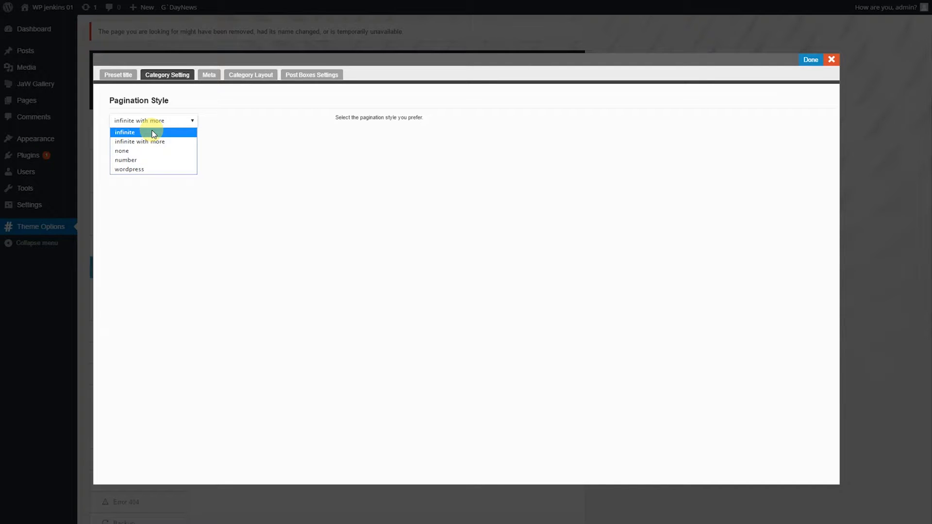
click(153, 133)
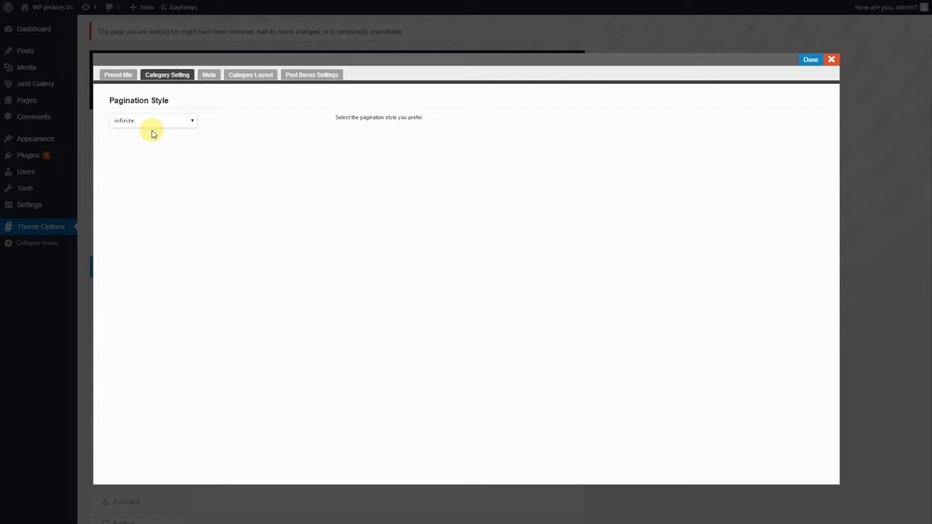
- Give the preset the right-sidebar category layout using My Sidebar, and finish the preset with its classical one-column post boxes
click(245, 80)
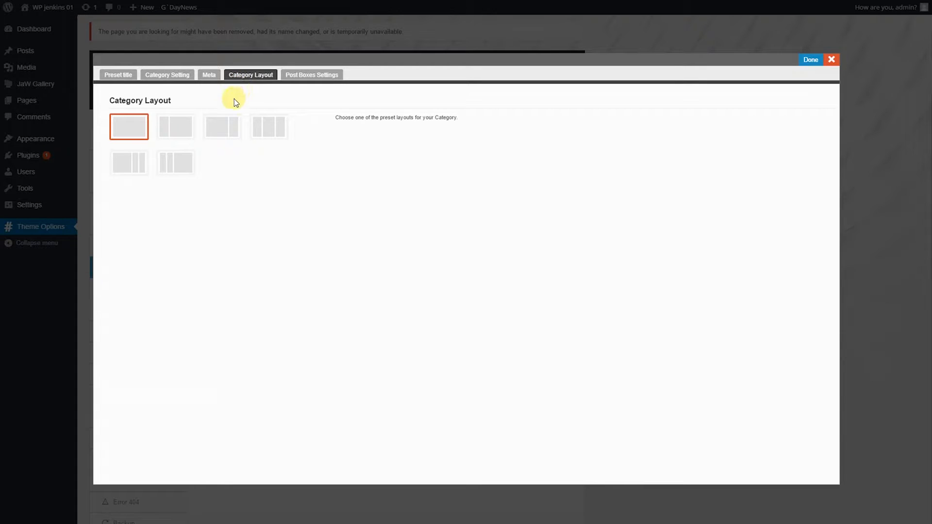
click(221, 132)
click(207, 217)
click(203, 241)
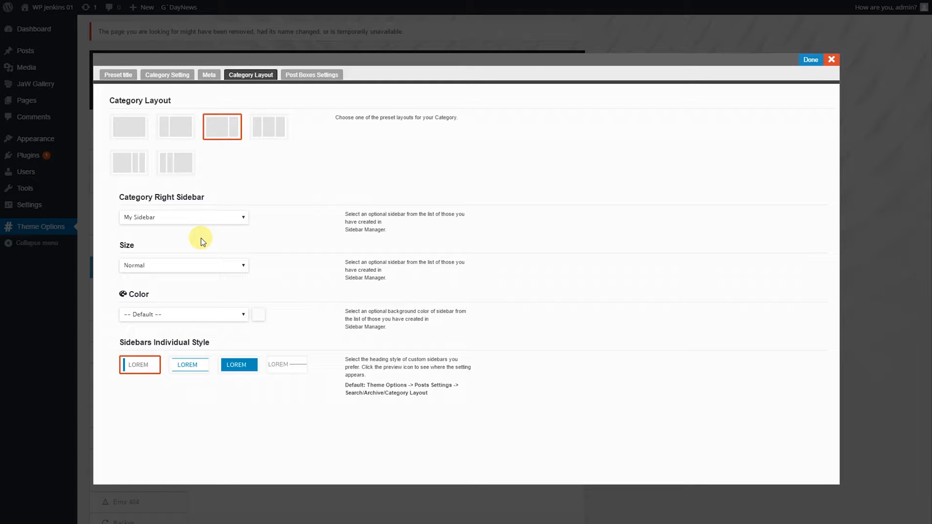
click(307, 77)
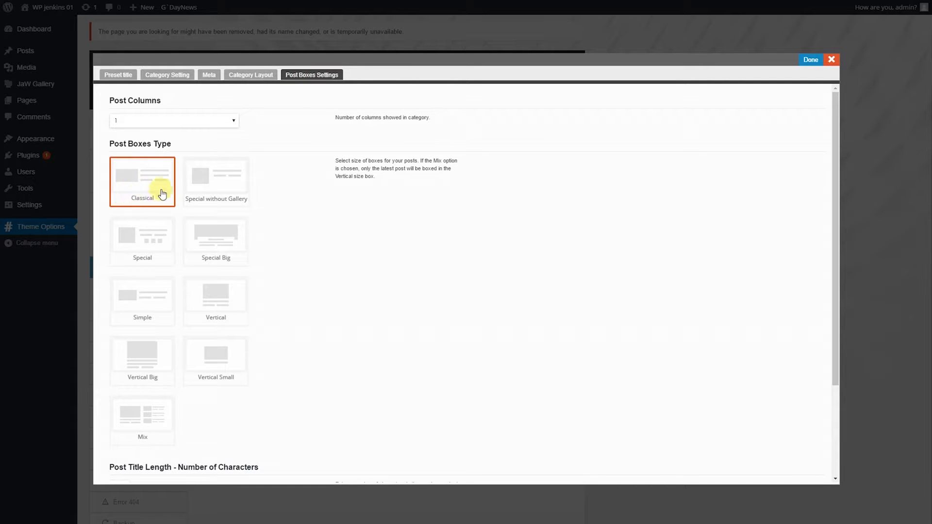
click(803, 57)
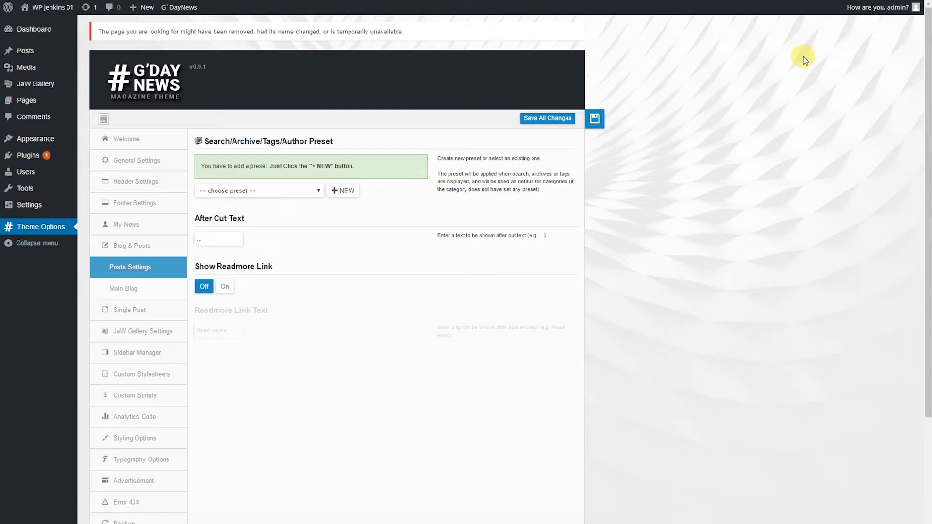
- Choose Category Default as the Search/Archive/Tags/Author preset and save all theme changes
click(297, 196)
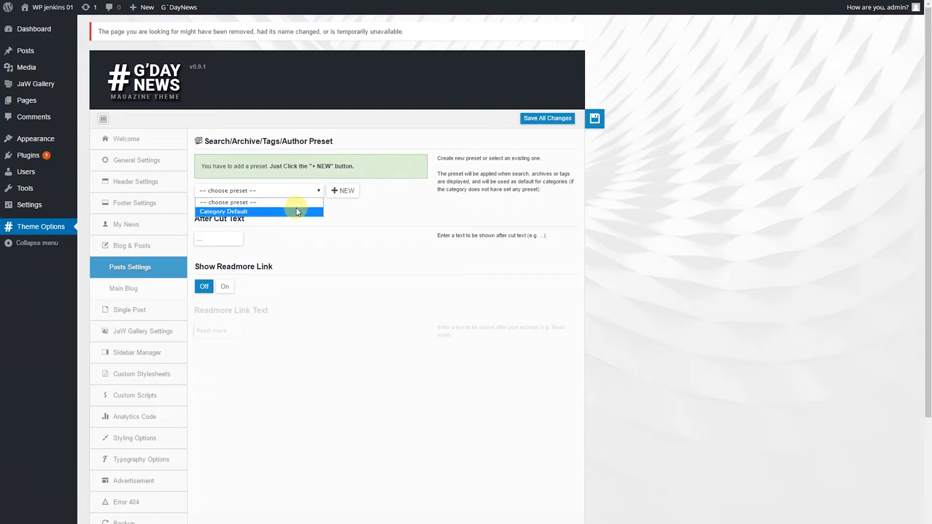
click(297, 210)
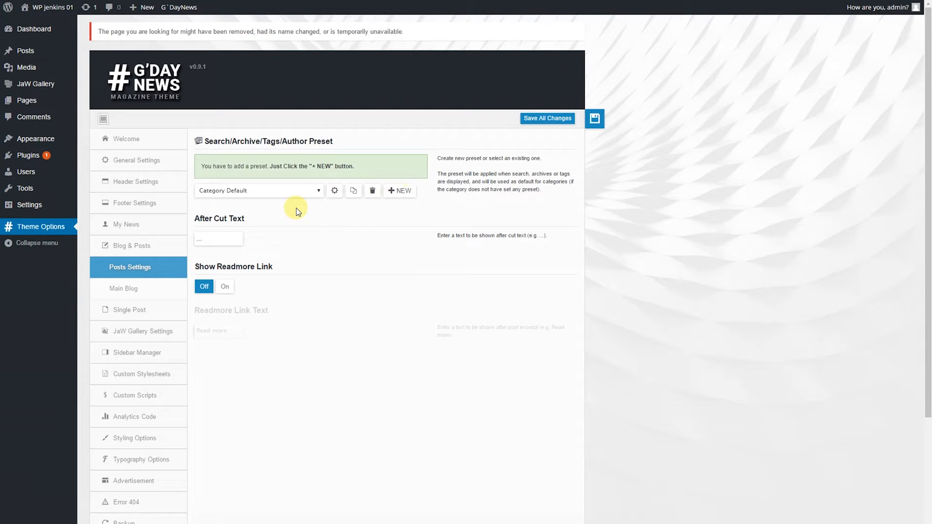
click(548, 119)
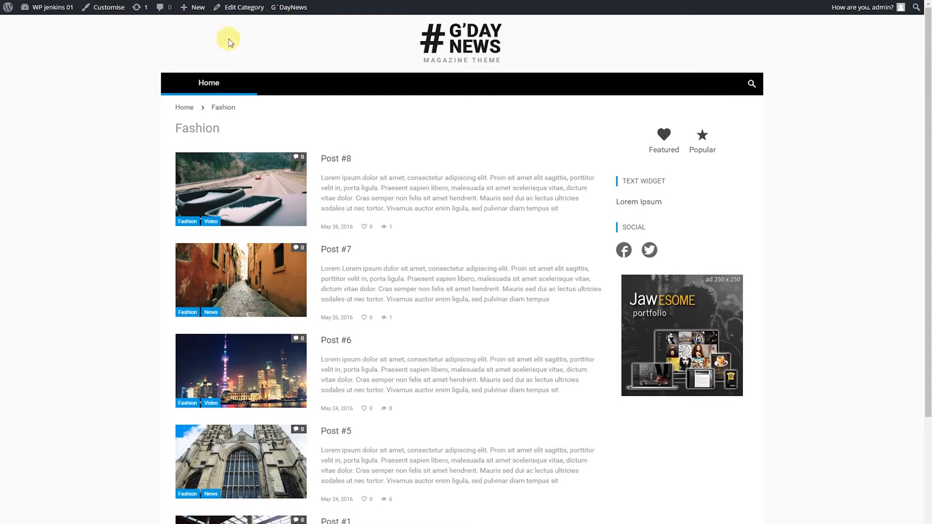
- Examine the post layout and sidebar on the Fashion, News and Video category pages
scroll(239, 109, down, 3)
scroll(239, 109, up, 3)
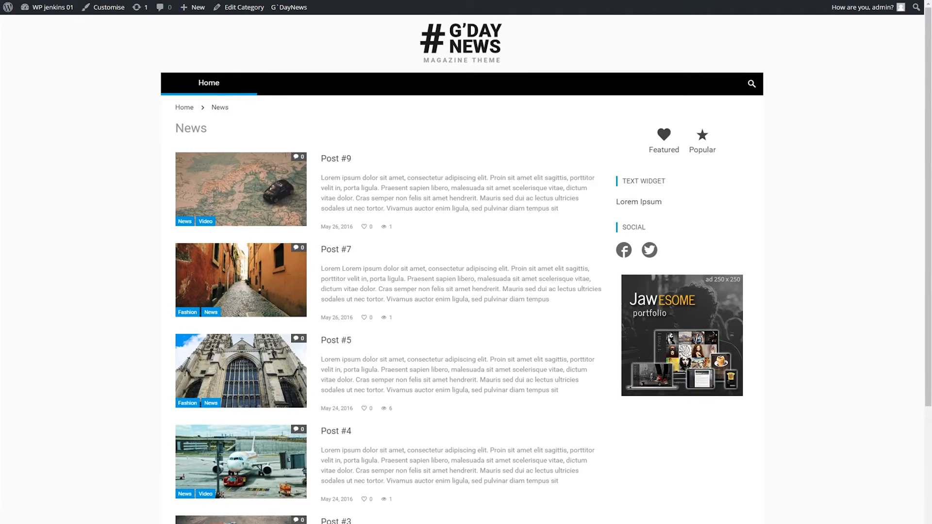
scroll(322, 52, down, 8)
scroll(322, 52, up, 8)
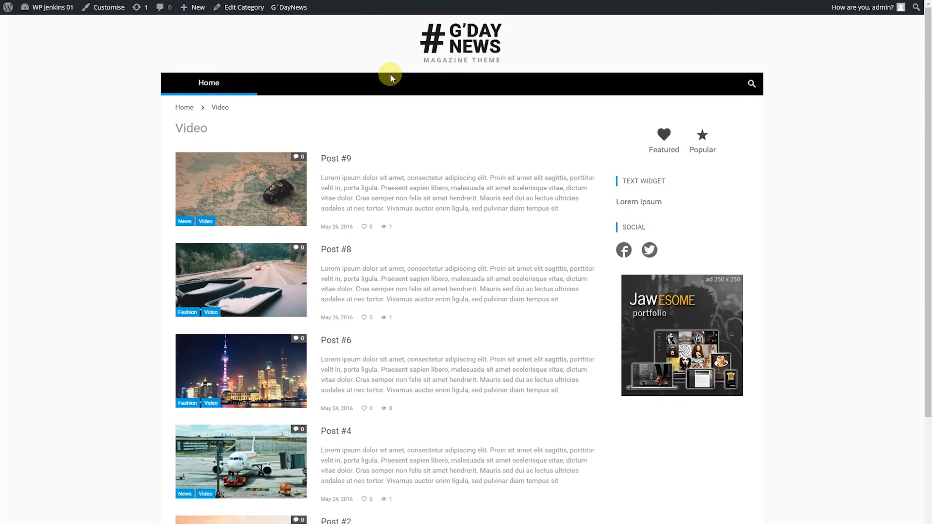
scroll(390, 75, down, 5)
scroll(389, 74, up, 5)
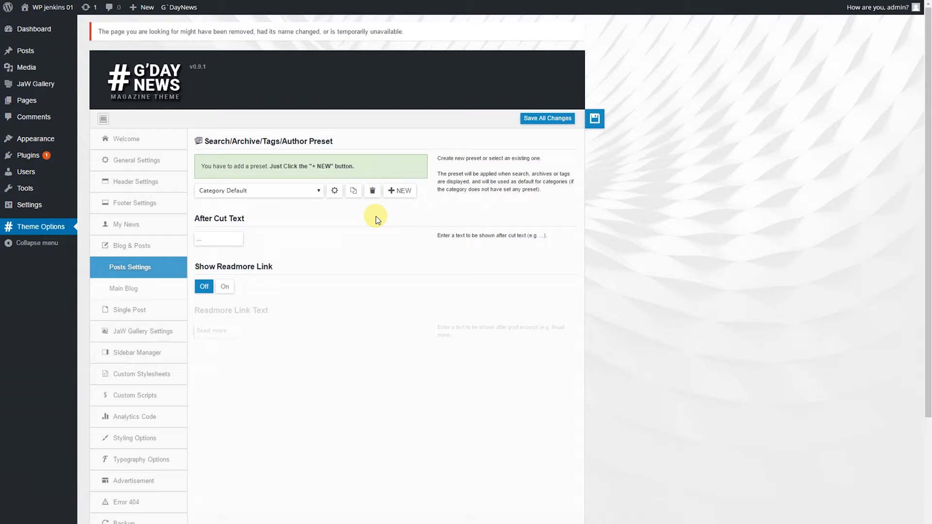
- Duplicate the Category Default preset in Posts Settings under the name "Category Special"
click(354, 191)
text(Ca)
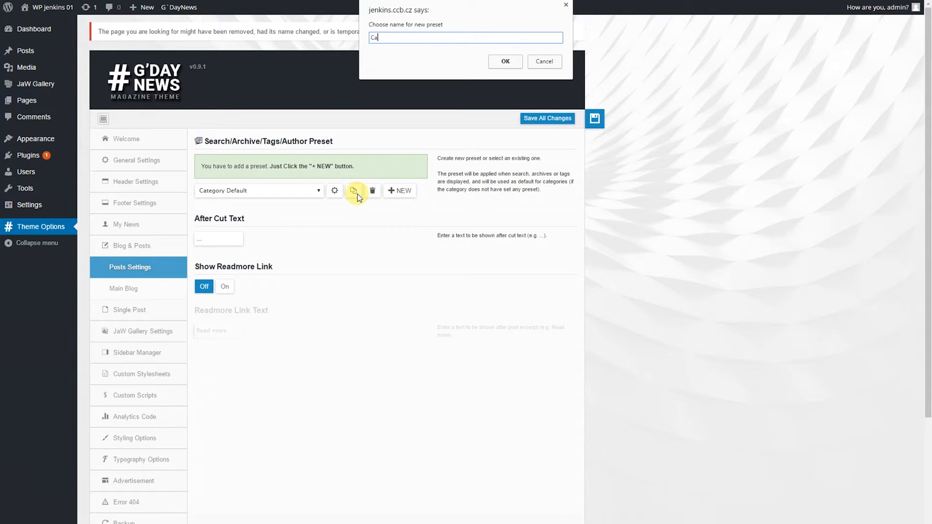
text(tegory Special)
click(505, 62)
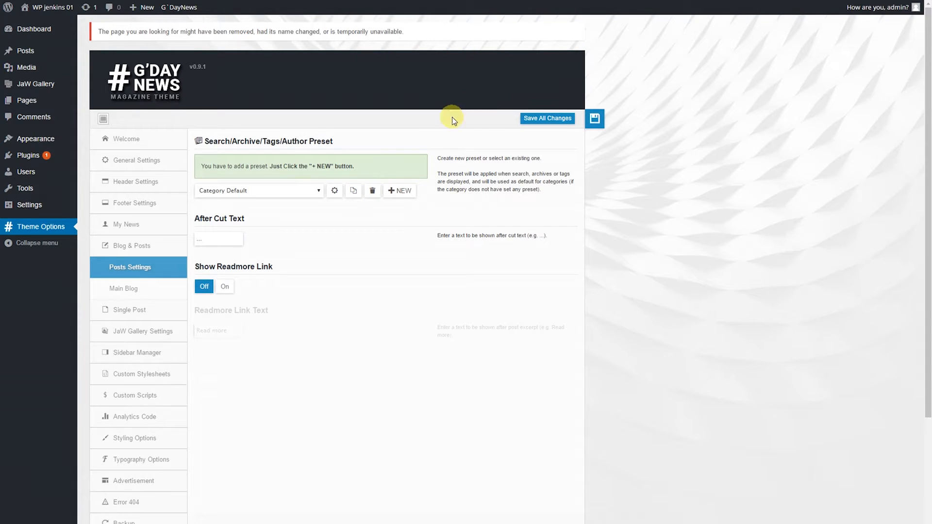
- Set the post boxes type of the Category Special preset to Special
click(313, 192)
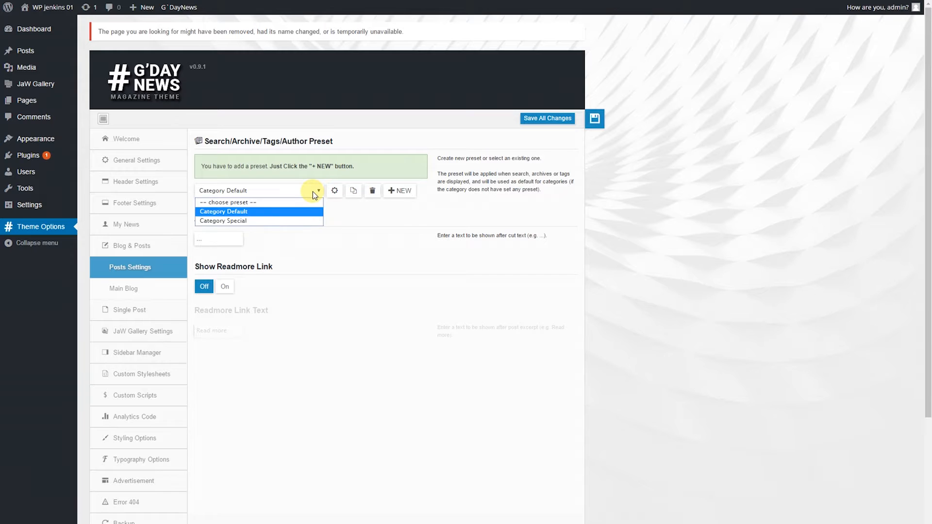
click(301, 217)
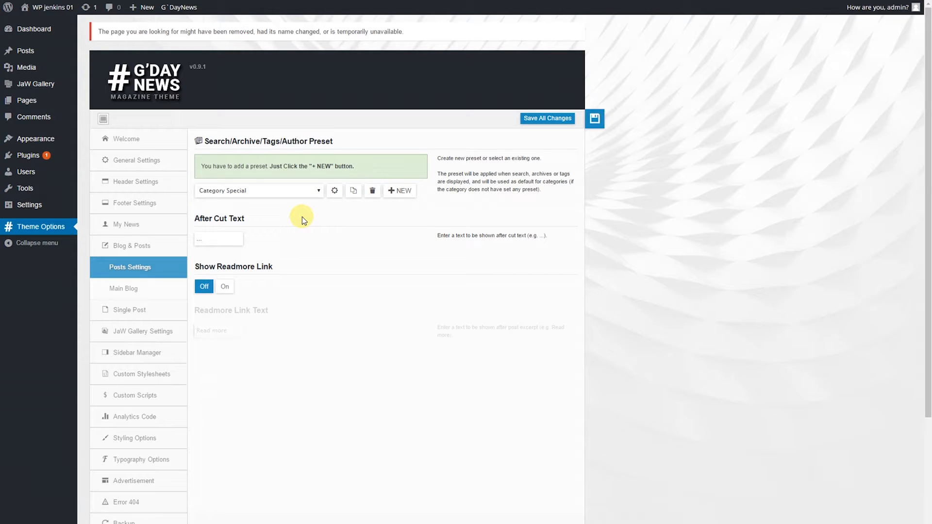
click(332, 194)
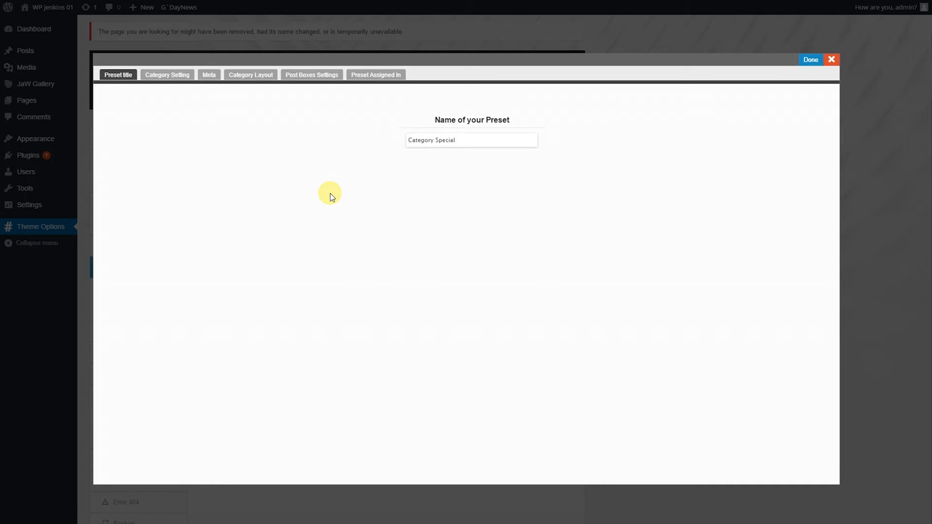
click(330, 77)
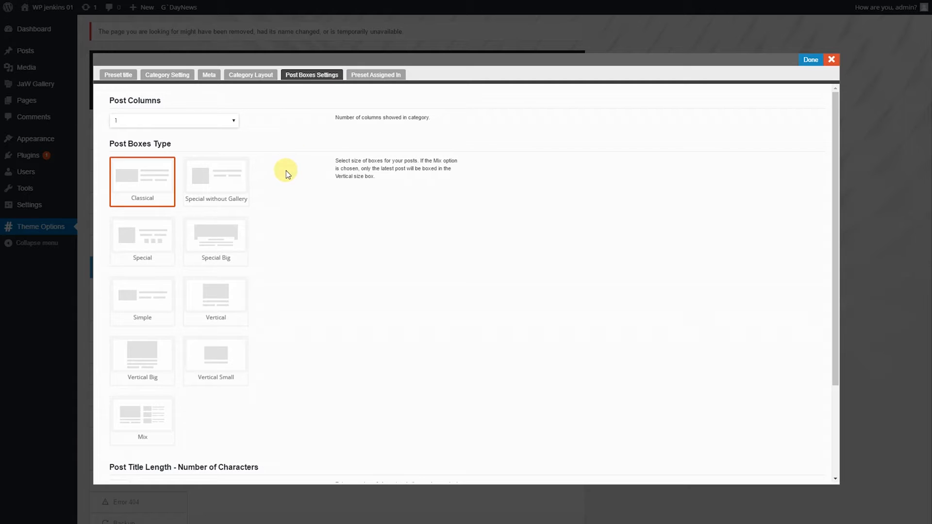
click(159, 236)
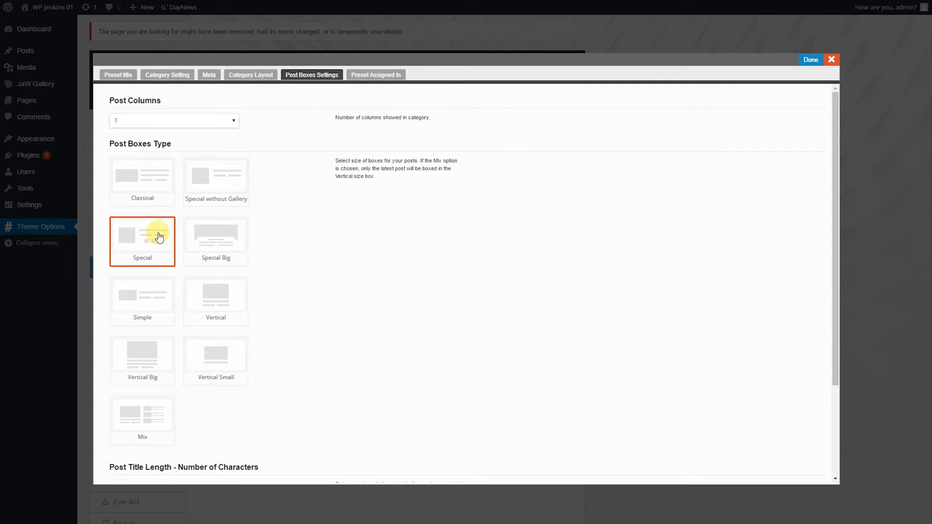
click(810, 60)
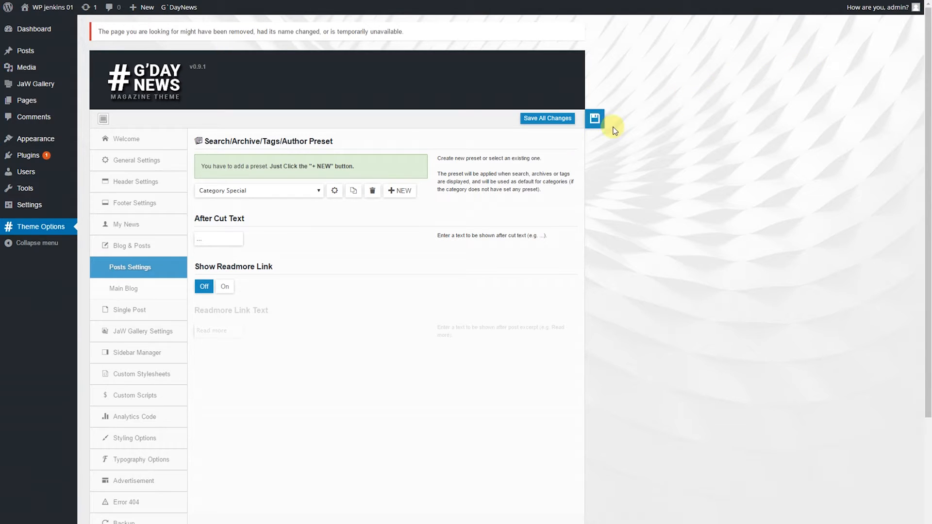
- Select Category Default again as the Search/Archive/Tags/Author preset and save all theme changes
click(290, 192)
click(288, 211)
click(547, 119)
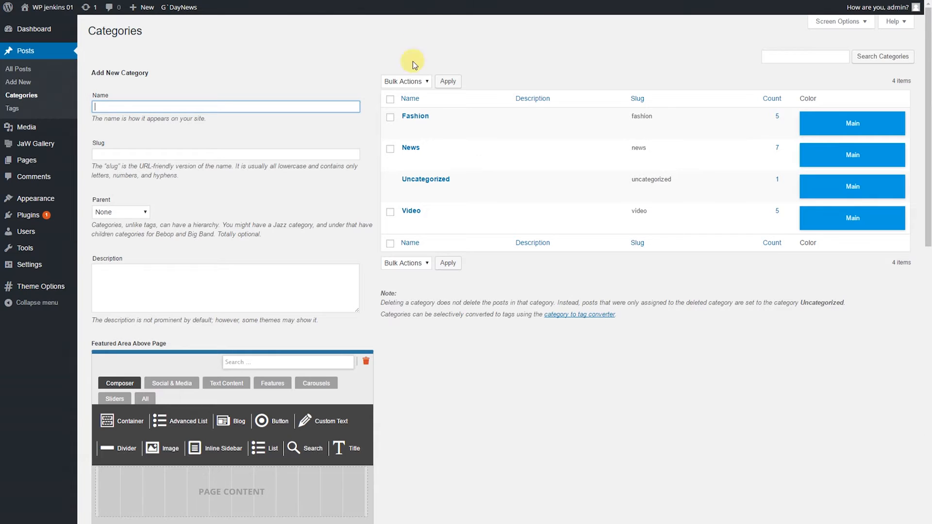
- Assign the Category Special preset to the News post category and update the category
mouse_move(403, 147)
click(406, 149)
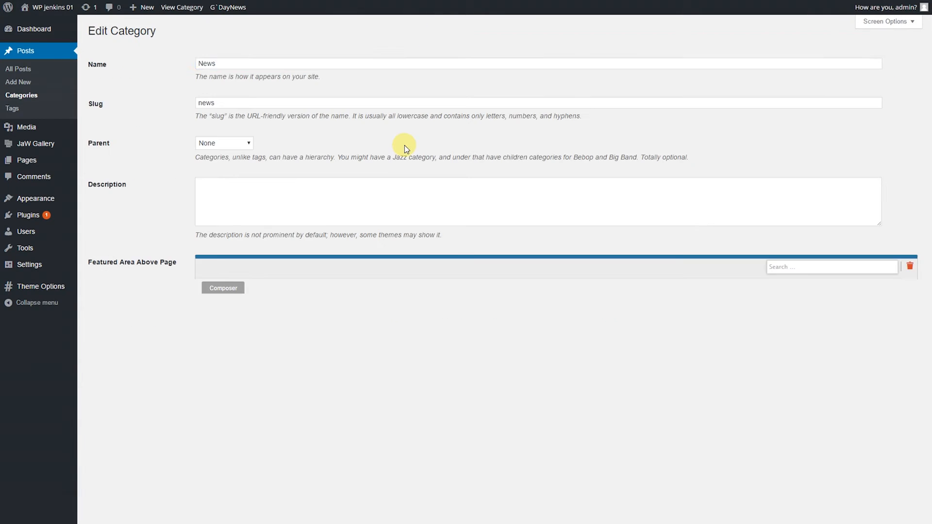
scroll(406, 148, down, 4)
scroll(404, 144, down, 3)
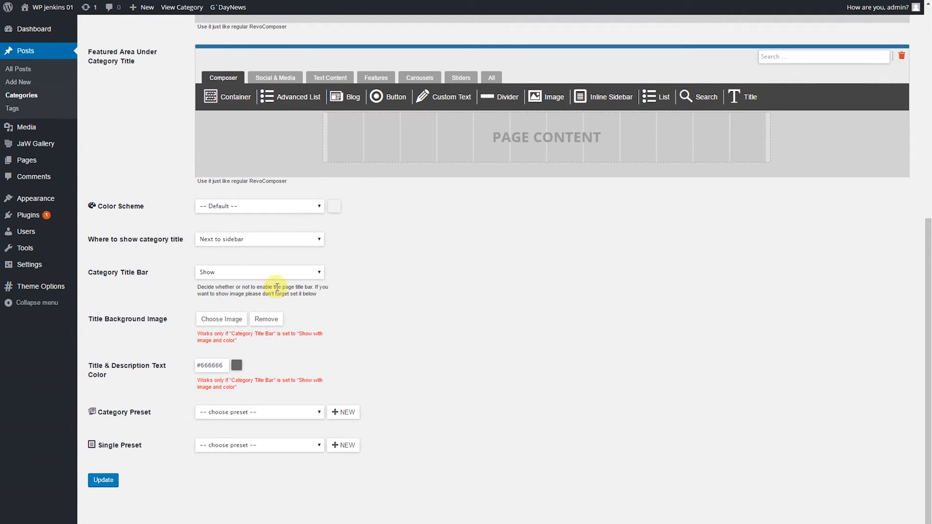
click(260, 410)
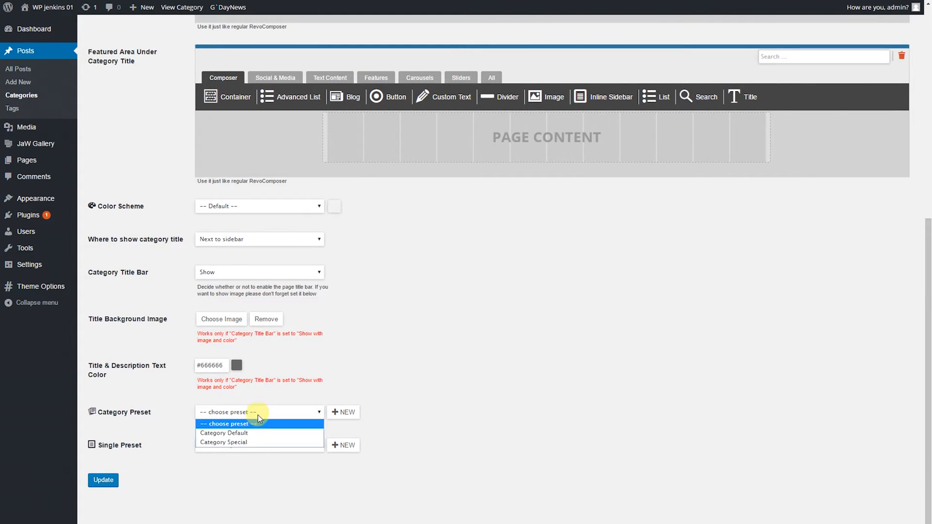
click(252, 441)
click(103, 480)
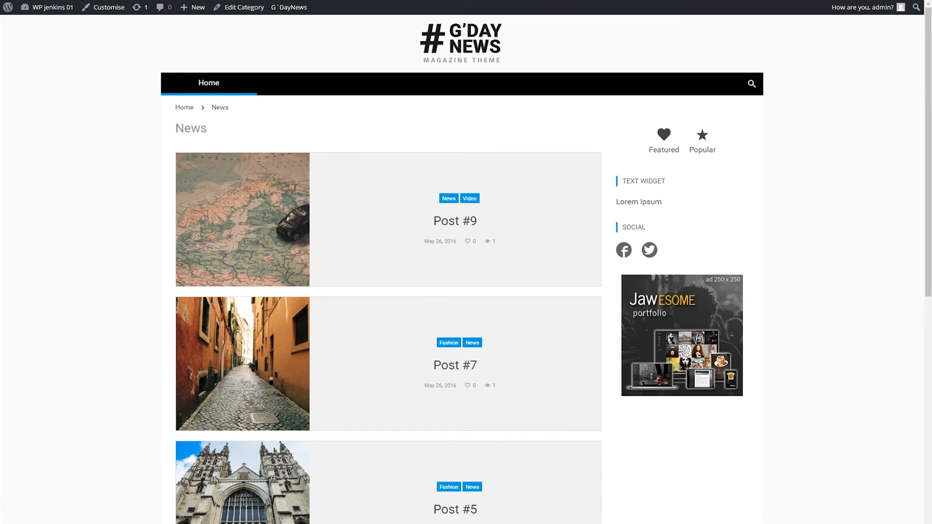
- Compare the post layouts of the News, Fashion and Video category pages, and return to the theme's Posts Settings
key(ctrl+Tab)
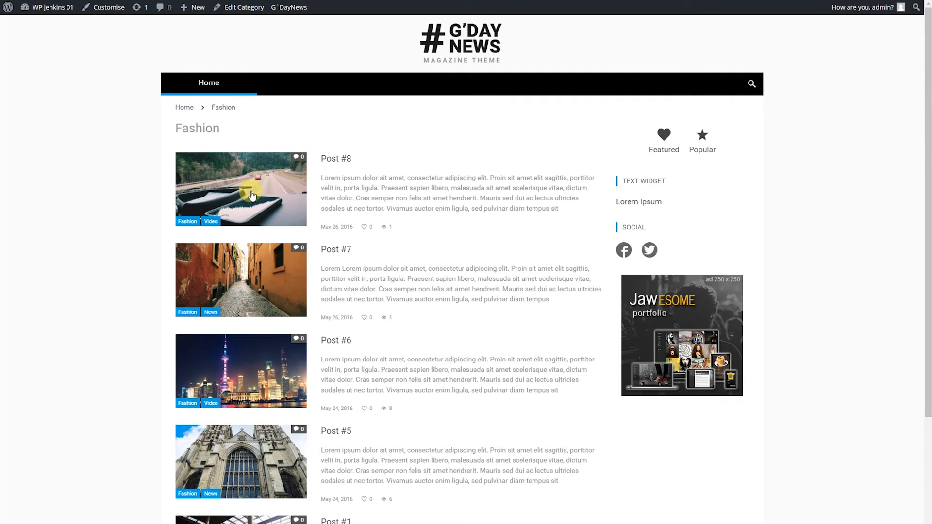
key(ctrl+Tab)
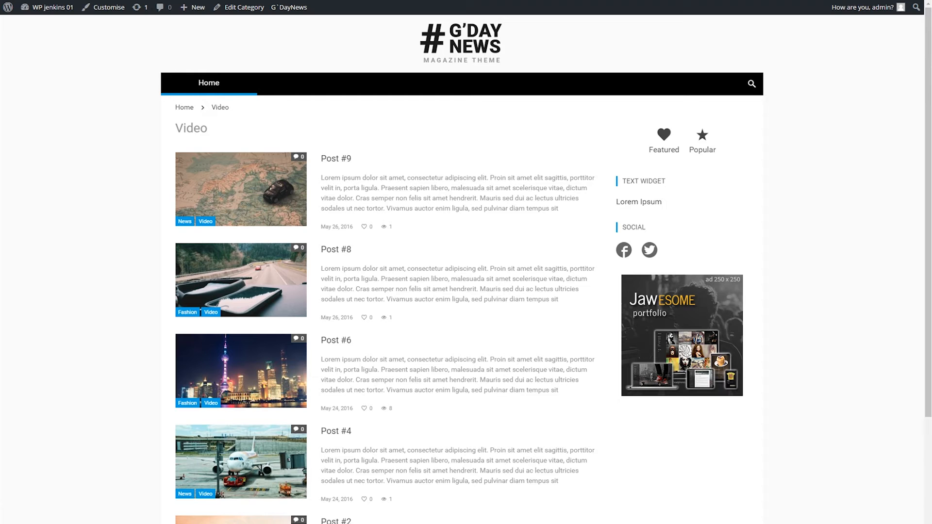
key(ctrl+Tab)
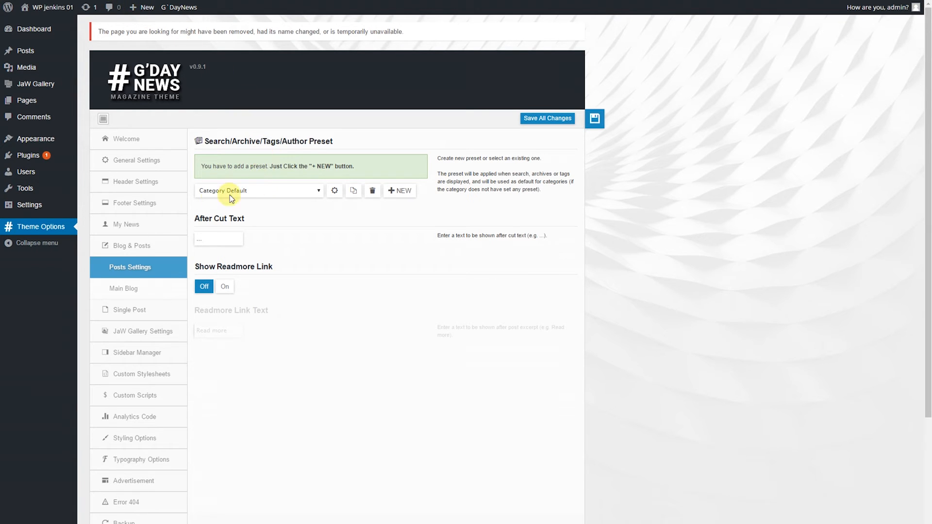
- Change the Category Default preset to Vertical post boxes in 3 post columns
click(334, 190)
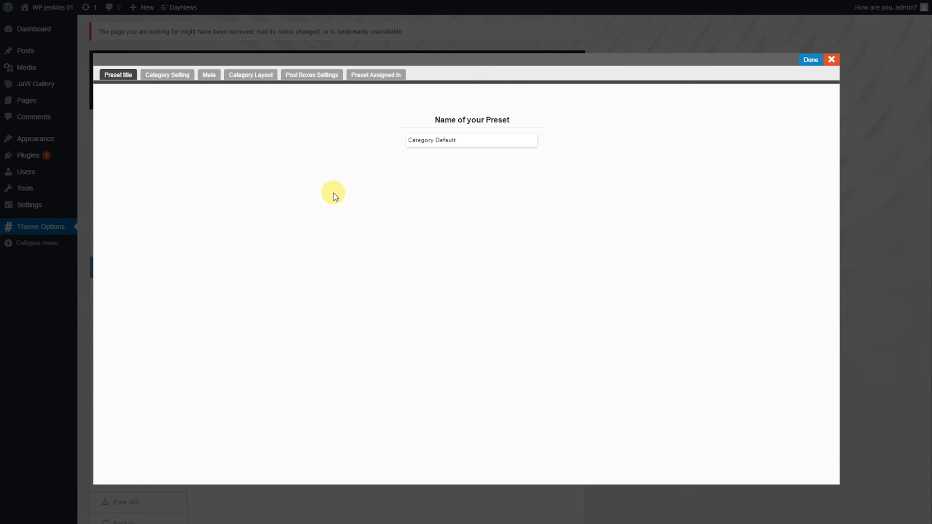
click(319, 75)
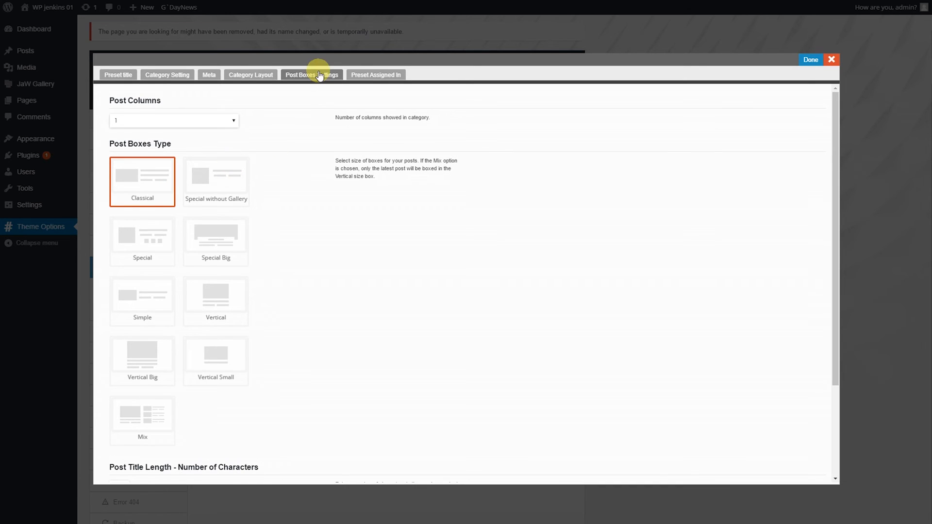
click(210, 299)
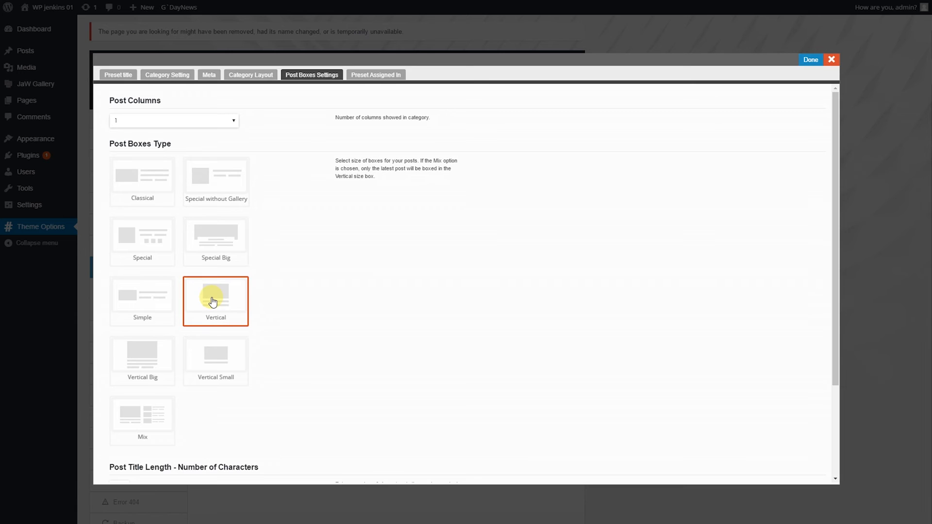
click(222, 124)
click(210, 151)
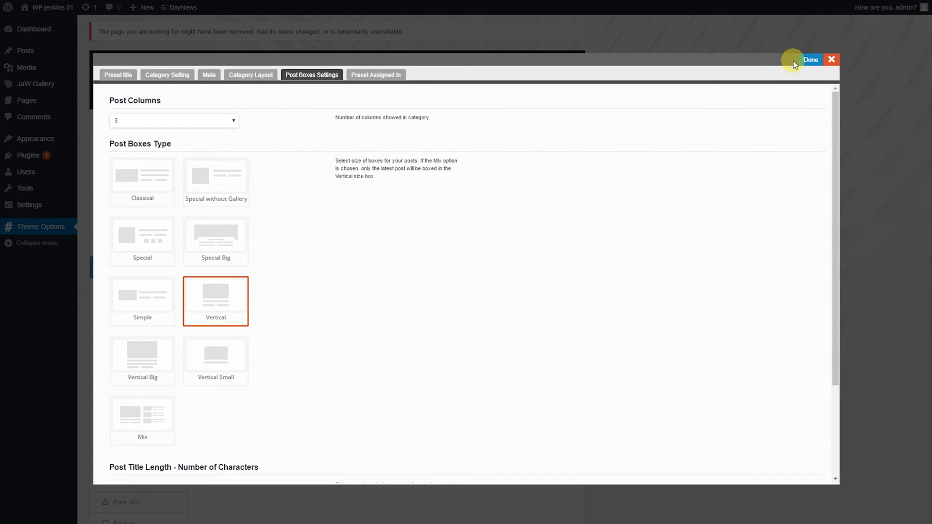
click(809, 60)
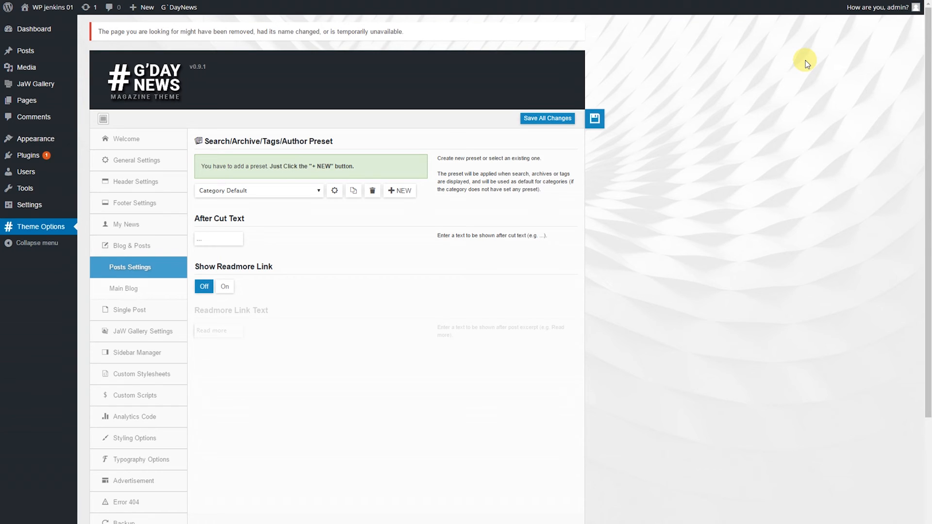